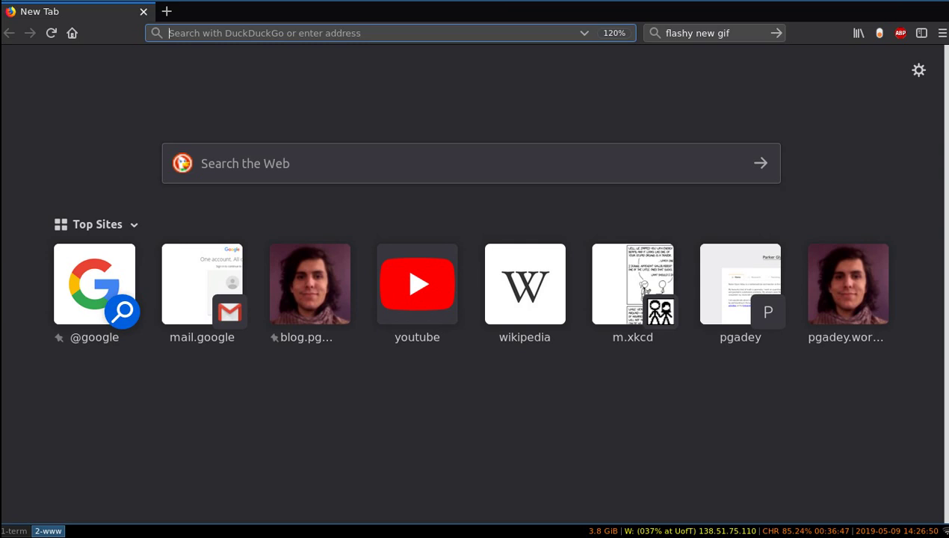
Load the instructor's homepage from the address bar
{"action": "type", "text": "pgadey.ca"}
{"action": "key", "text": "Return"}
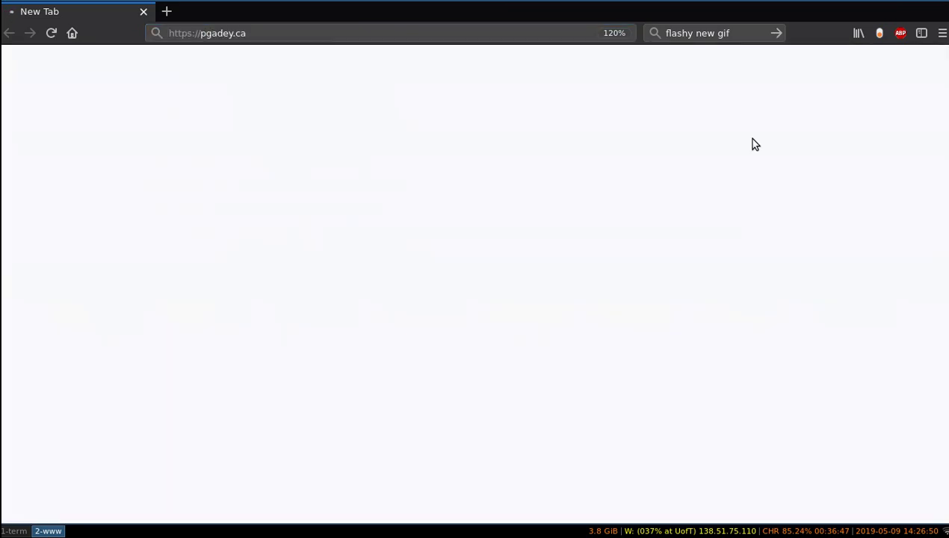
{"action": "scroll", "coordinate": [675, 184], "scroll_direction": "down", "scroll_amount": 1}
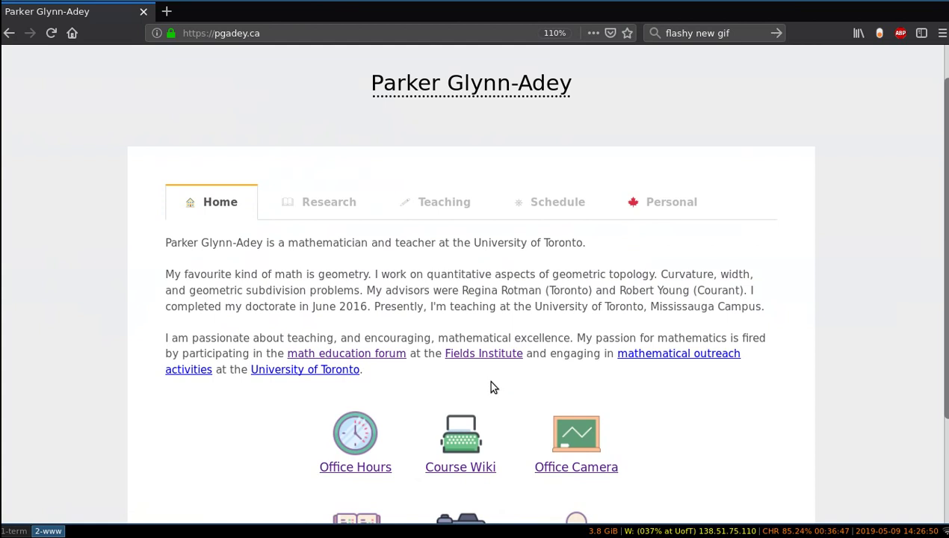
Open the Course Wiki and scroll down to the Wiki Participation Mark Form link
{"action": "left_click", "coordinate": [460, 455]}
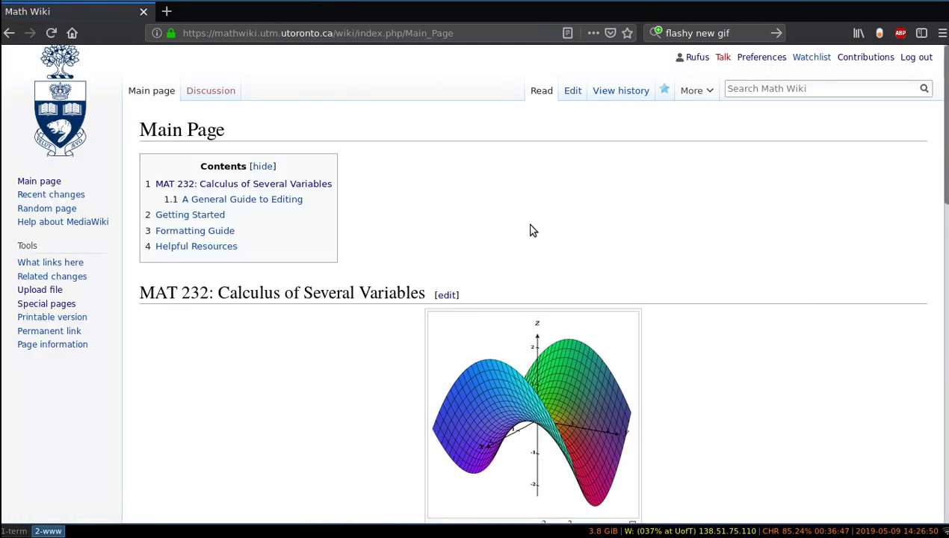
{"action": "scroll", "coordinate": [545, 224], "scroll_direction": "down", "scroll_amount": 2}
{"action": "scroll", "coordinate": [545, 224], "scroll_direction": "down", "scroll_amount": 3}
{"action": "scroll", "coordinate": [545, 224], "scroll_direction": "down", "scroll_amount": 2}
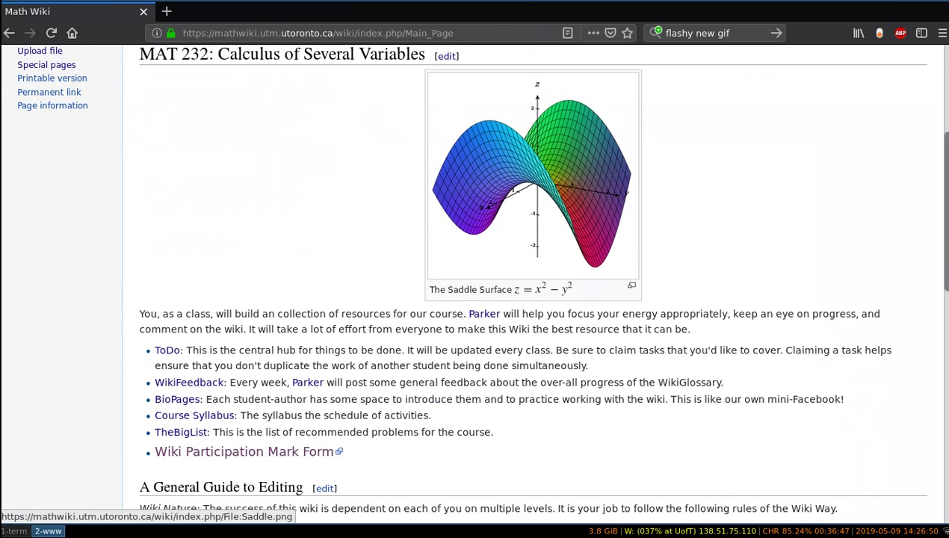
{"action": "scroll", "coordinate": [247, 359], "scroll_direction": "down", "scroll_amount": 2}
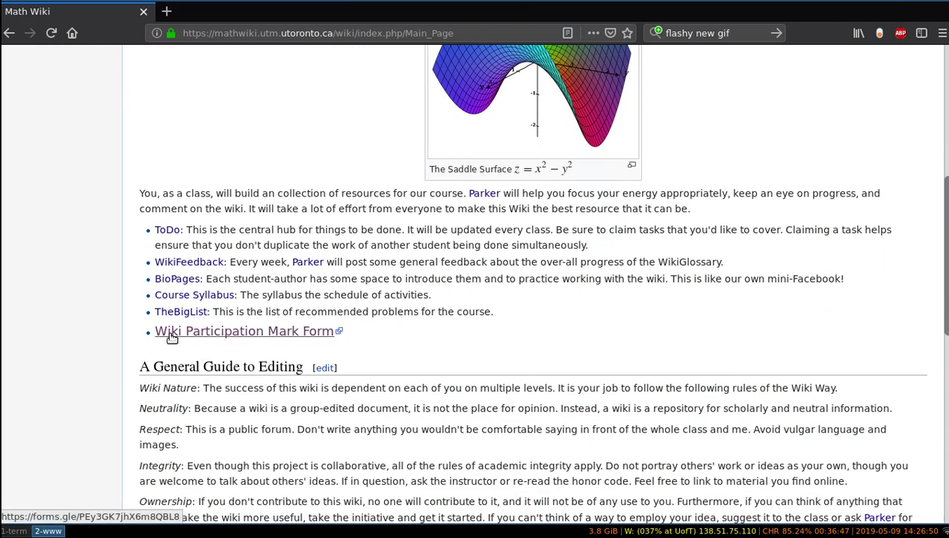
Open the Wiki Participation Mark Form in a new tab and switch to it
{"action": "right_click", "coordinate": [290, 335]}
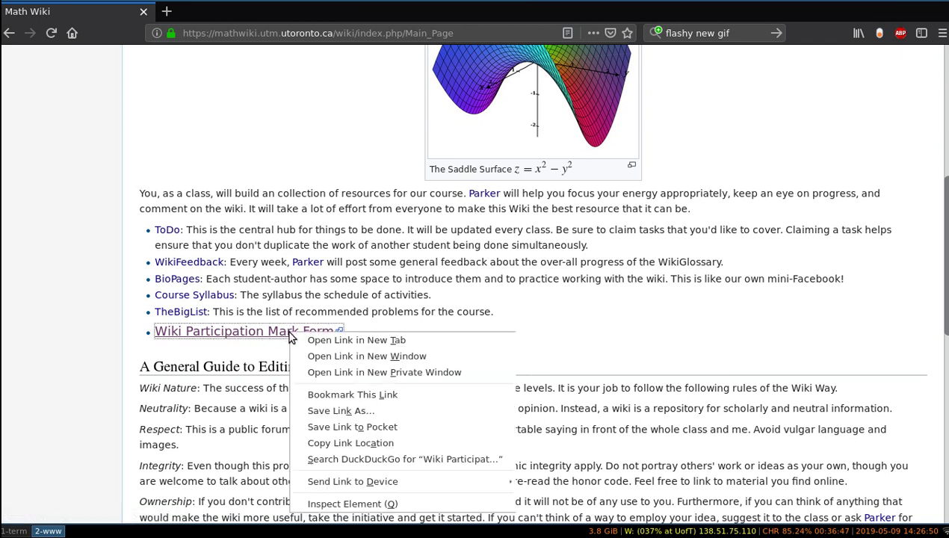
{"action": "left_click", "coordinate": [316, 341]}
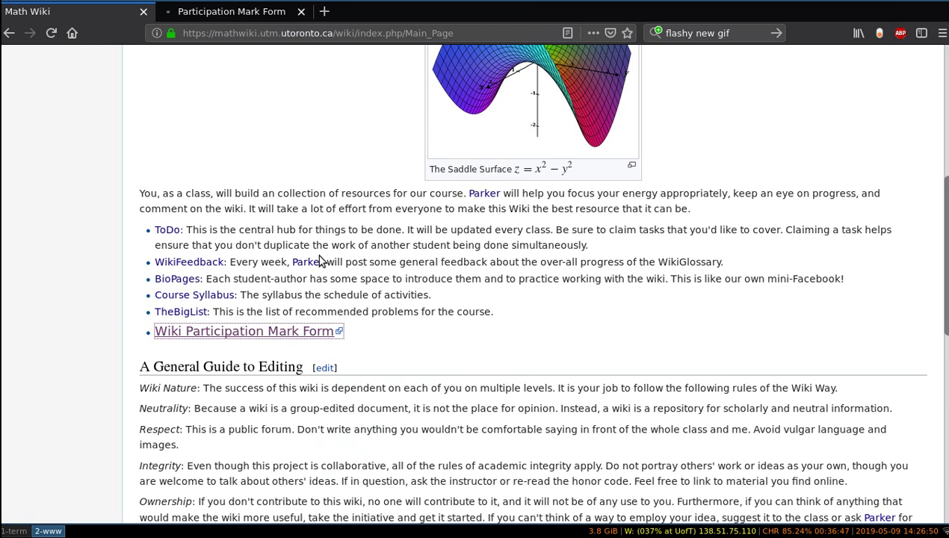
{"action": "left_click", "coordinate": [271, 14]}
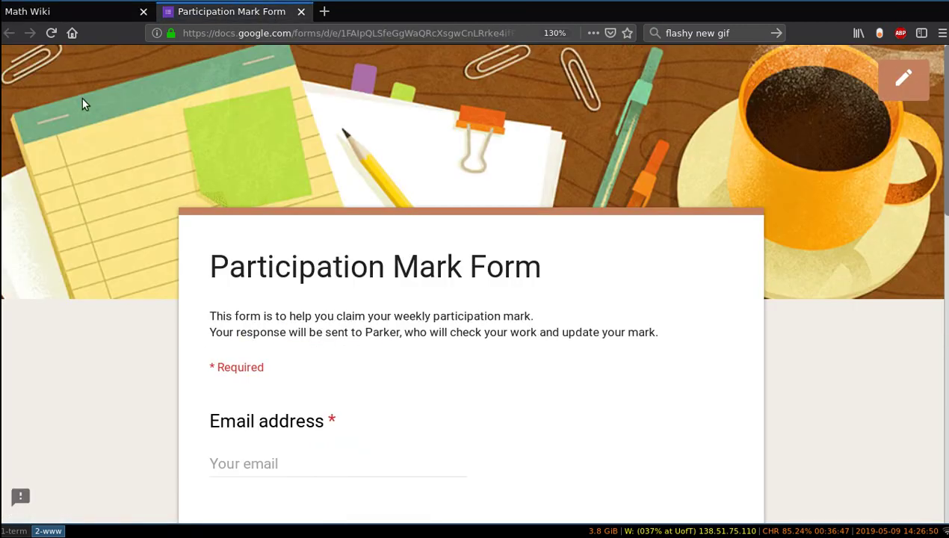
{"action": "scroll", "coordinate": [83, 107], "scroll_direction": "down", "scroll_amount": 2}
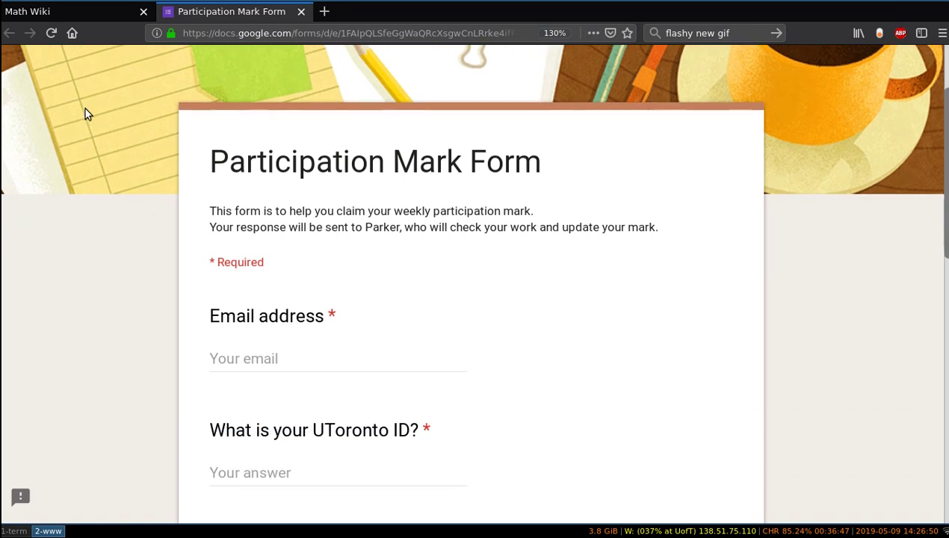
Enter the student's email address, accepting the autocomplete suggestion
{"action": "left_click", "coordinate": [258, 362]}
{"action": "type", "text": "rufus"}
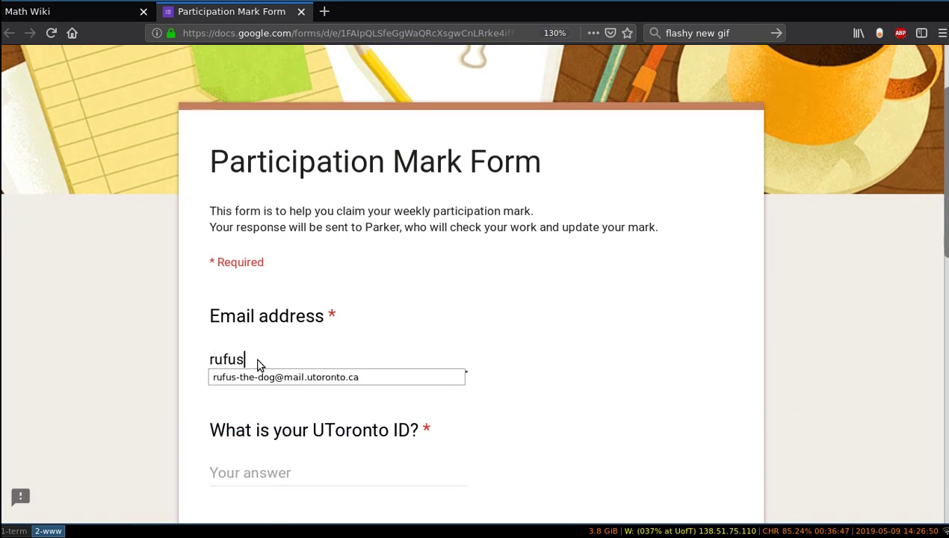
{"action": "type", "text": "-the"}
{"action": "key", "text": "Down"}
{"action": "key", "text": "Return"}
{"action": "key", "text": "Tab"}
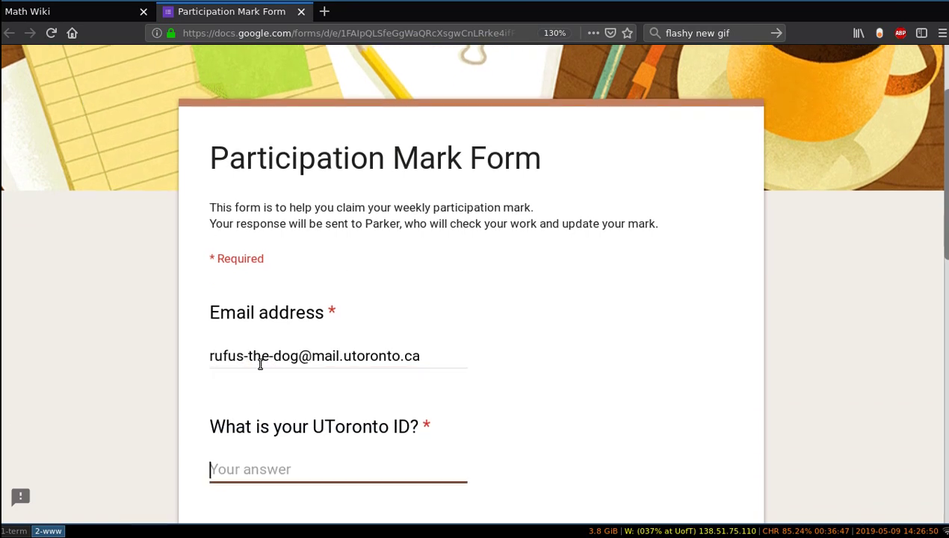
Enter the student's UToronto ID and move to the Wiki contribution URL question
{"action": "scroll", "coordinate": [179, 359], "scroll_direction": "down", "scroll_amount": 2}
{"action": "type", "text": "rufus-"}
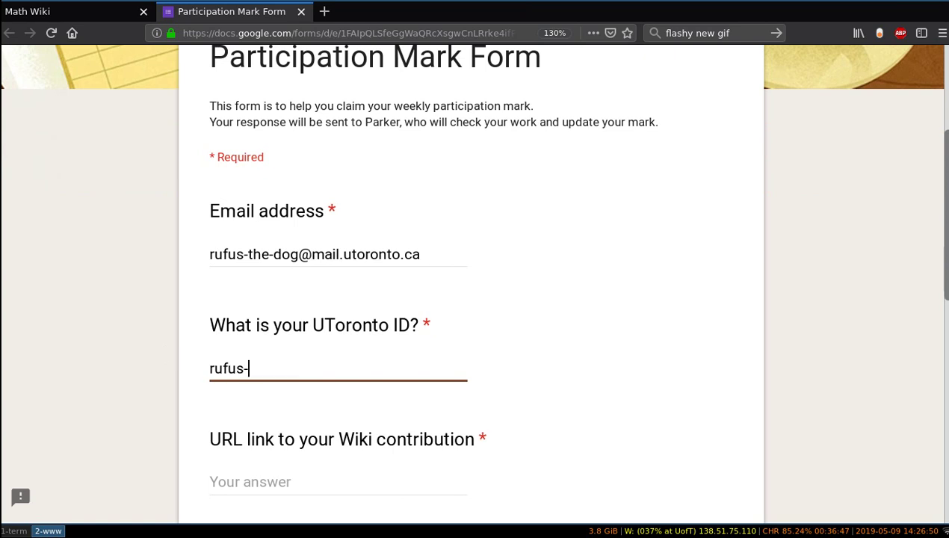
{"action": "type", "text": "the-dog"}
{"action": "key", "text": "Tab"}
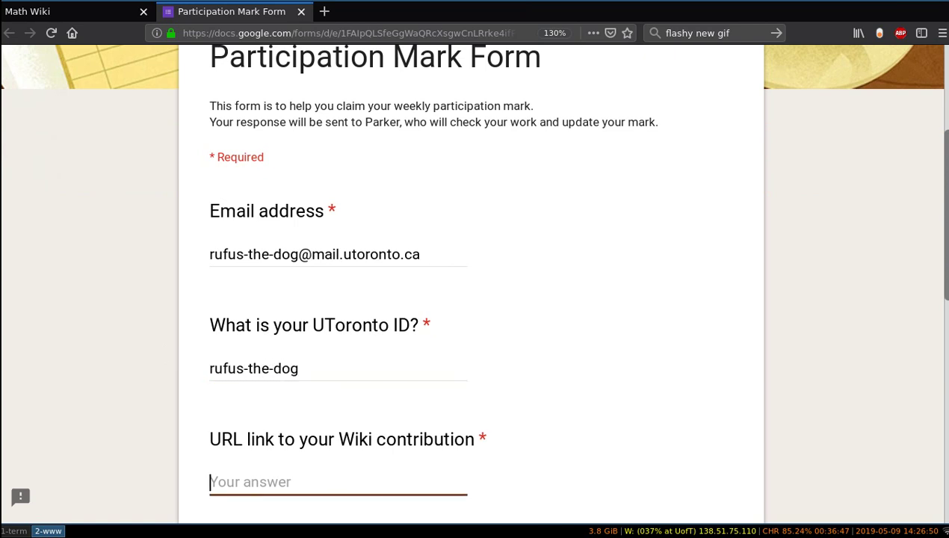
{"action": "scroll", "coordinate": [171, 346], "scroll_direction": "down", "scroll_amount": 4}
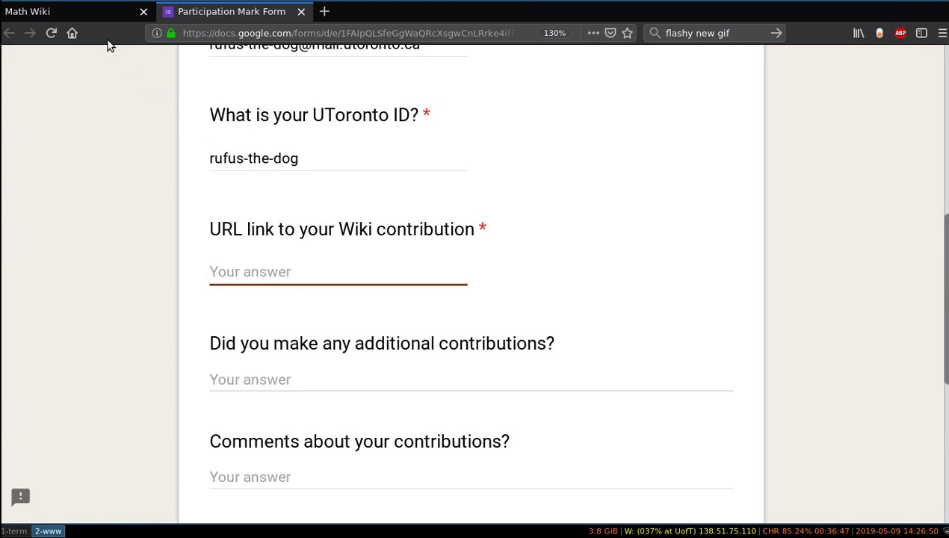
Show the user's Math Wiki Contributions list with the Main Page, S10.2Q2 and user page edits
{"action": "left_click", "coordinate": [97, 15]}
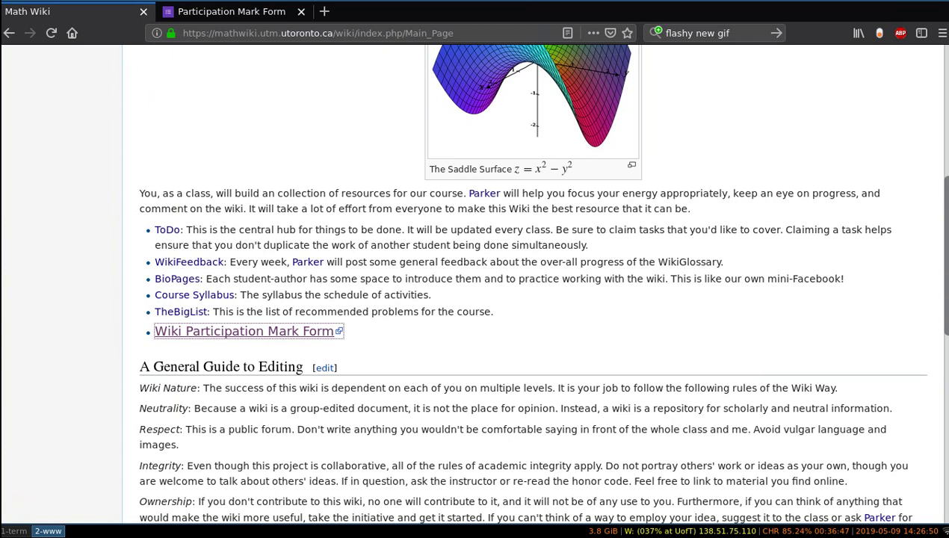
{"action": "scroll", "coordinate": [303, 186], "scroll_direction": "up", "scroll_amount": 5}
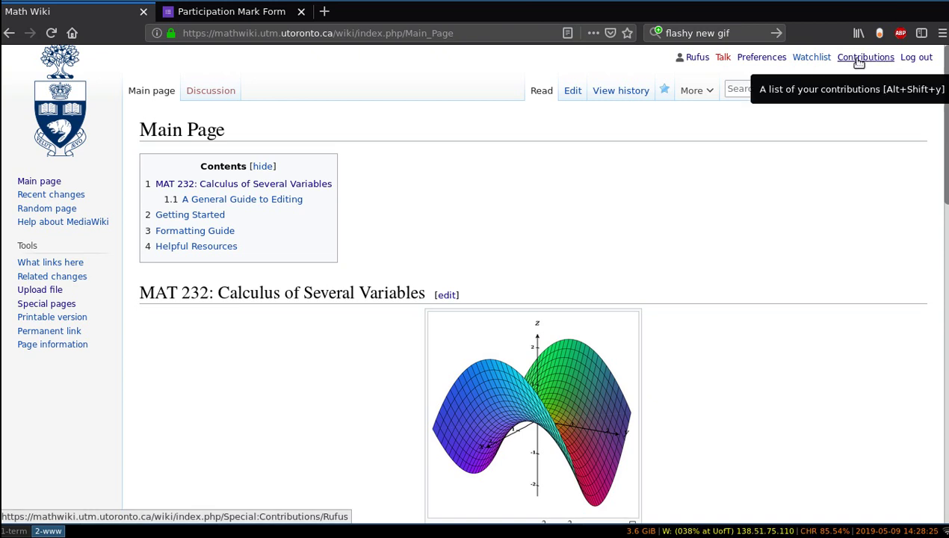
{"action": "left_click", "coordinate": [857, 60]}
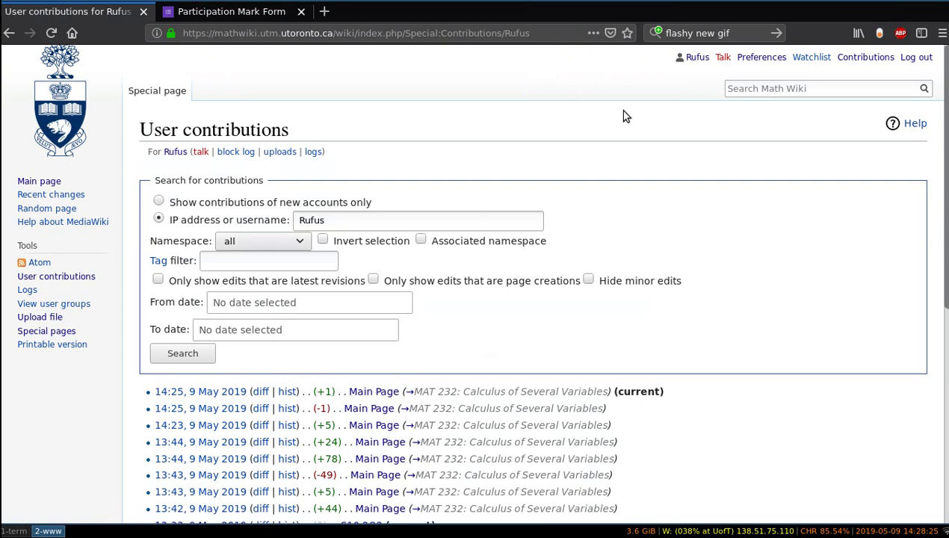
{"action": "scroll", "coordinate": [626, 116], "scroll_direction": "down", "scroll_amount": 1}
{"action": "scroll", "coordinate": [626, 116], "scroll_direction": "down", "scroll_amount": 2}
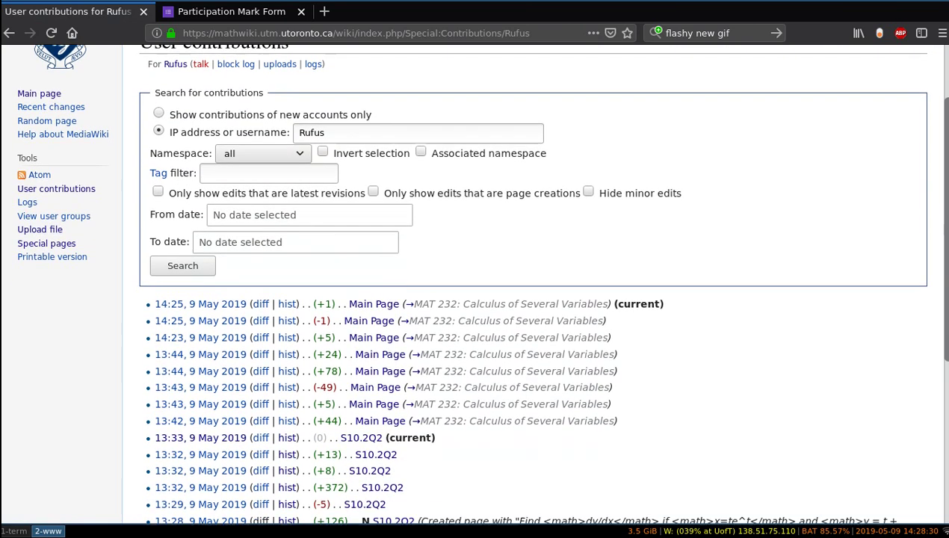
{"action": "scroll", "coordinate": [626, 116], "scroll_direction": "down", "scroll_amount": 2}
{"action": "scroll", "coordinate": [626, 116], "scroll_direction": "down", "scroll_amount": 2}
{"action": "scroll", "coordinate": [624, 118], "scroll_direction": "down", "scroll_amount": 1}
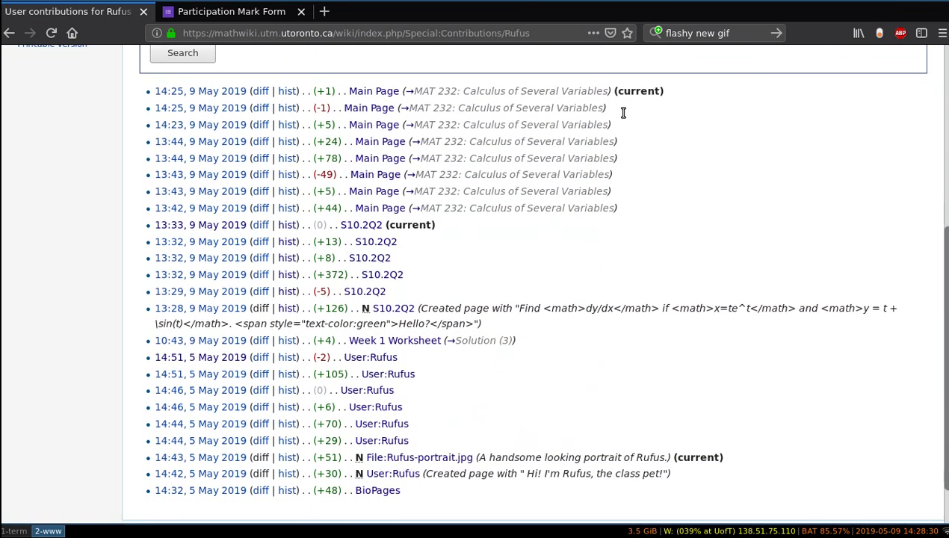
{"action": "scroll", "coordinate": [624, 118], "scroll_direction": "down", "scroll_amount": 2}
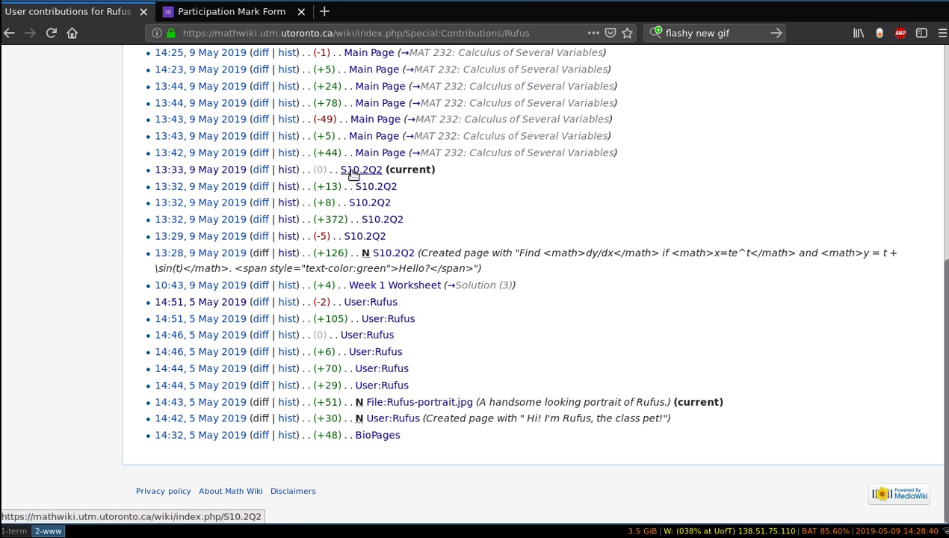
{"action": "scroll", "coordinate": [354, 176], "scroll_direction": "up", "scroll_amount": 1}
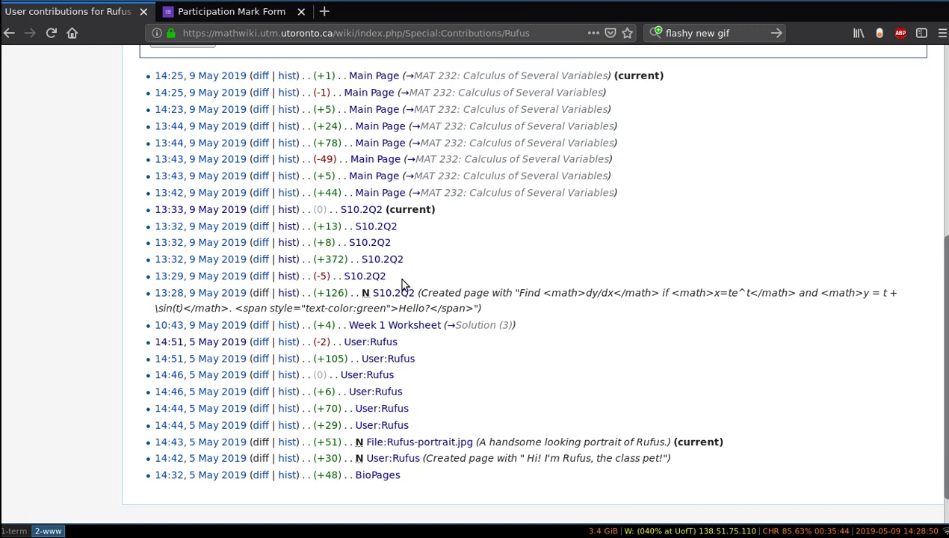
Check the 14:51, 5 May 2019 User page revision, then return to the contributions list
{"action": "left_click", "coordinate": [230, 348]}
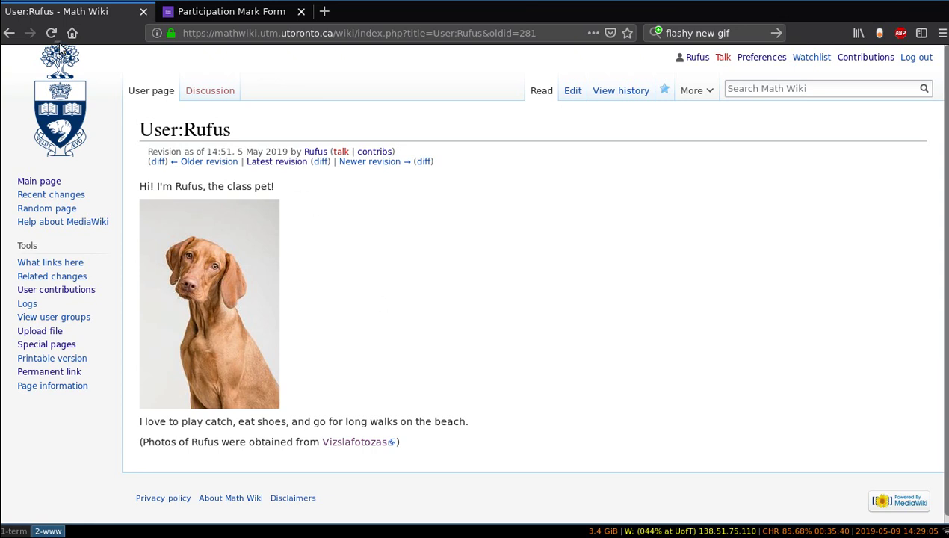
{"action": "left_click", "coordinate": [10, 33]}
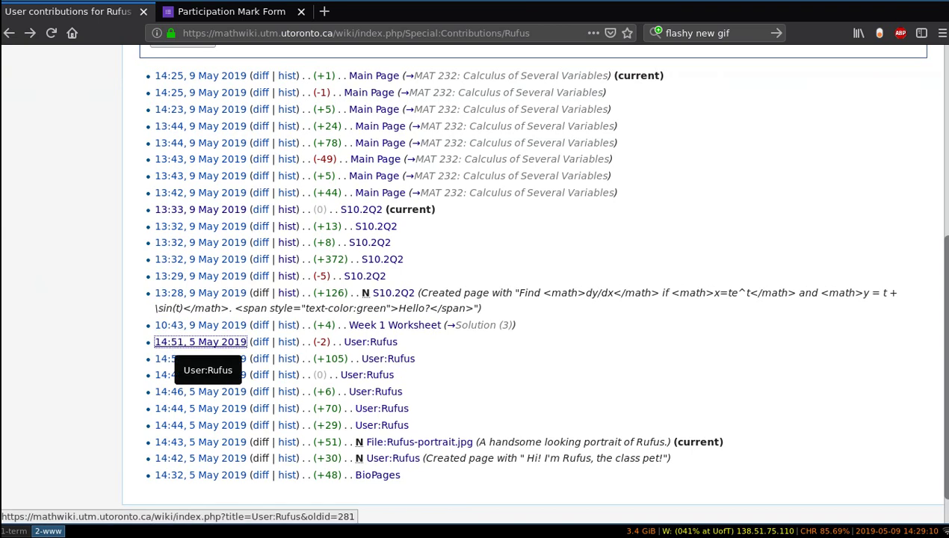
Paste the 14:51, 5 May 2019 revision link into the form's Wiki contribution URL answer
{"action": "right_click", "coordinate": [173, 340]}
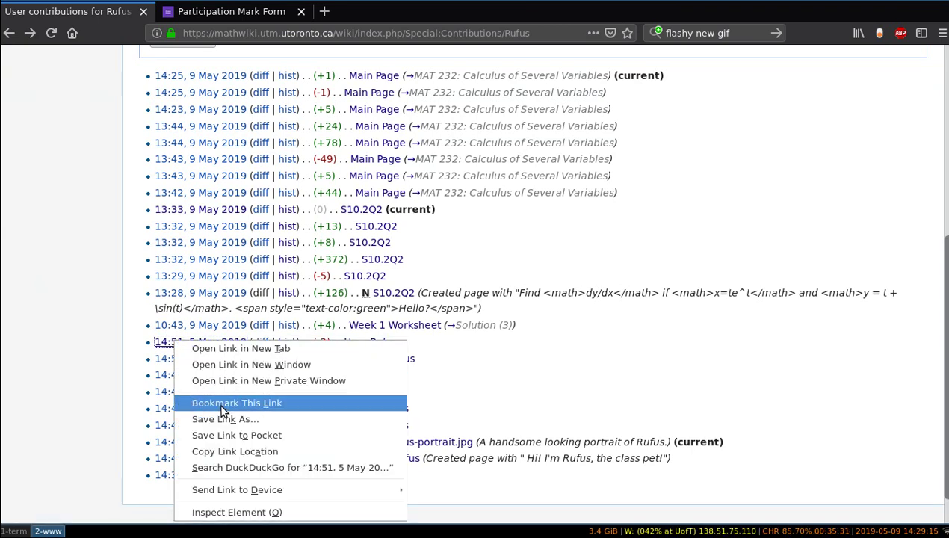
{"action": "left_click", "coordinate": [229, 448]}
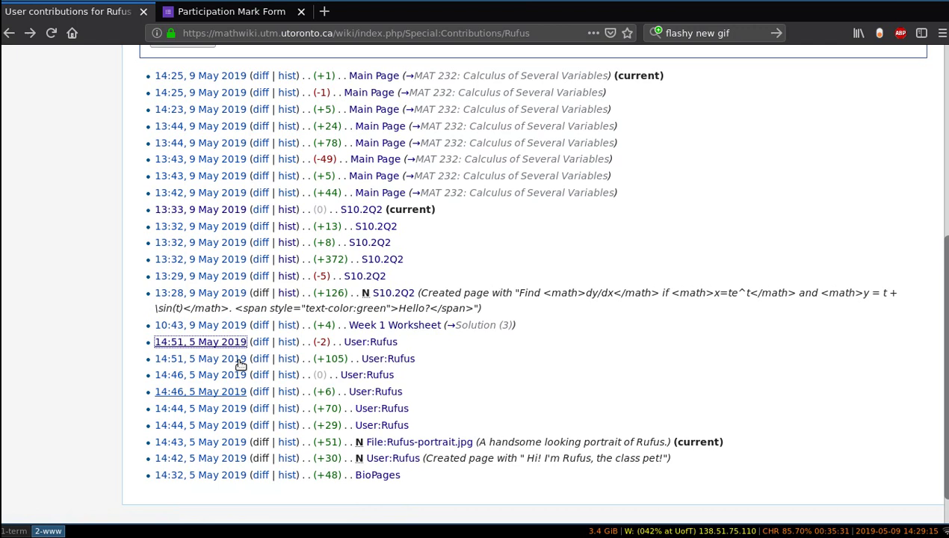
{"action": "left_click", "coordinate": [239, 20]}
{"action": "key", "text": "ctrl+v"}
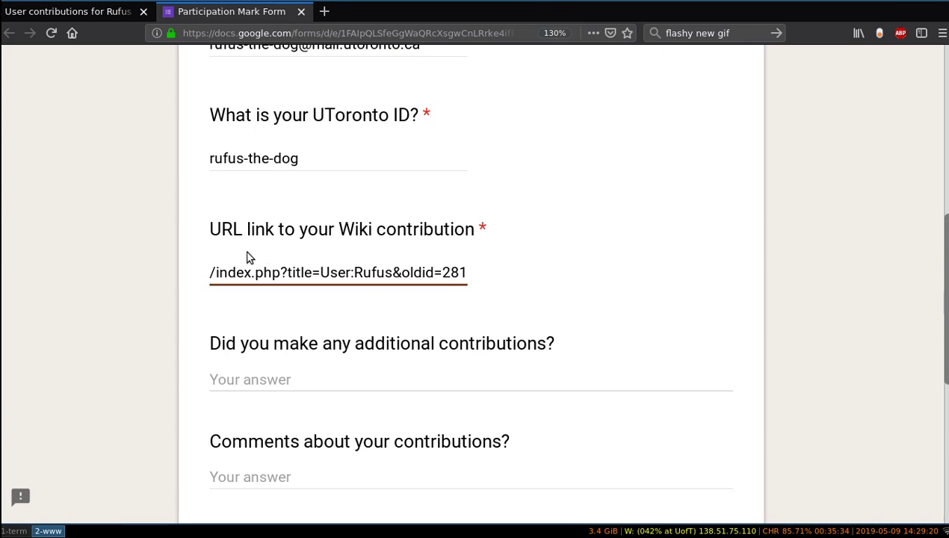
{"action": "scroll", "coordinate": [163, 281], "scroll_direction": "down", "scroll_amount": 3}
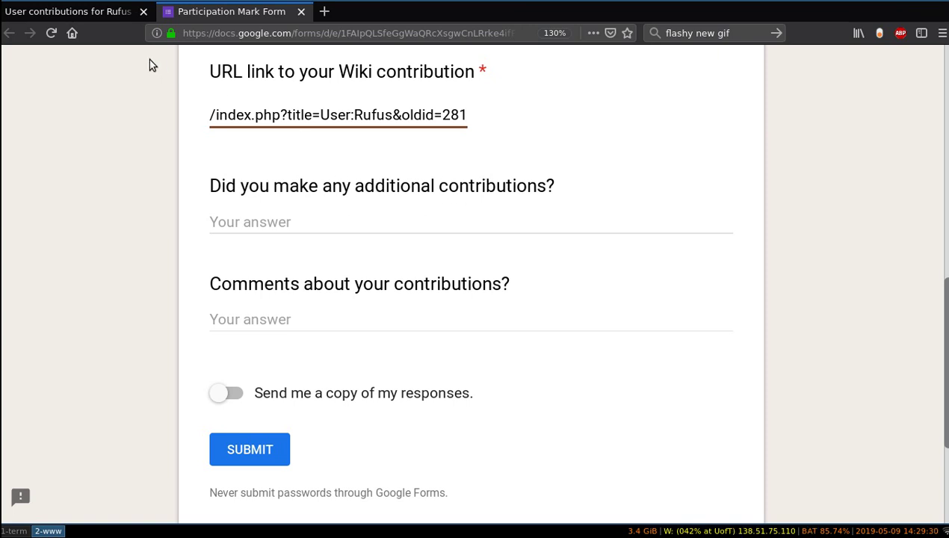
Copy the 13:33, 9 May 2019 S10.2Q2 revision link, then open it to check it
{"action": "left_click", "coordinate": [112, 15]}
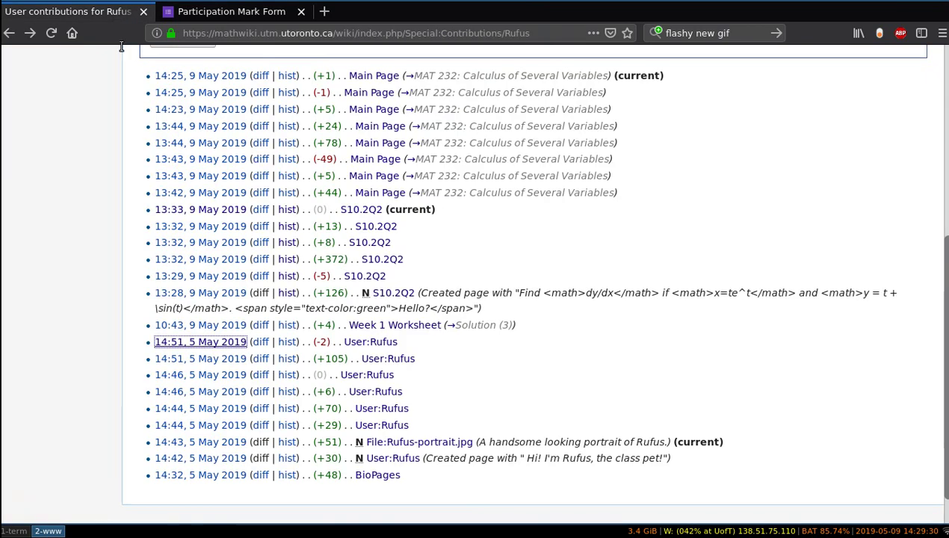
{"action": "right_click", "coordinate": [218, 211]}
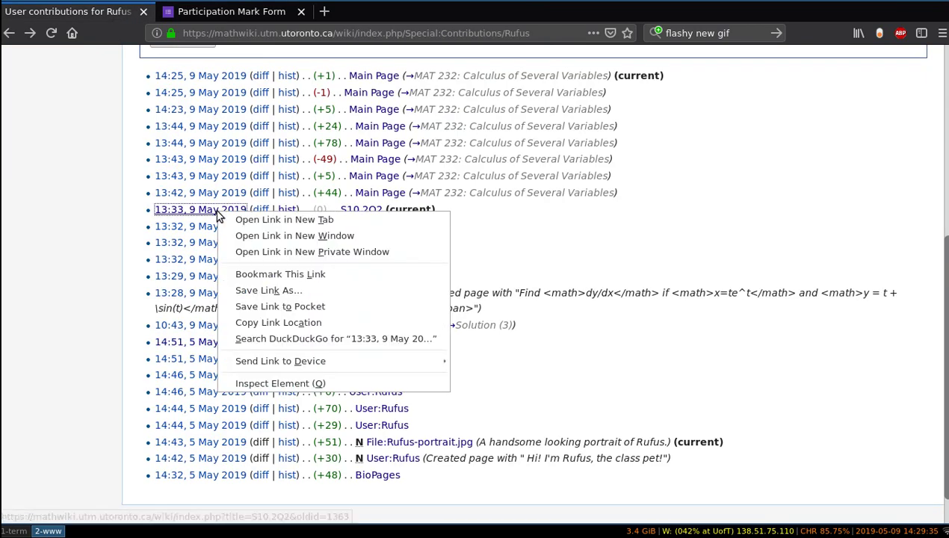
{"action": "left_click", "coordinate": [262, 323]}
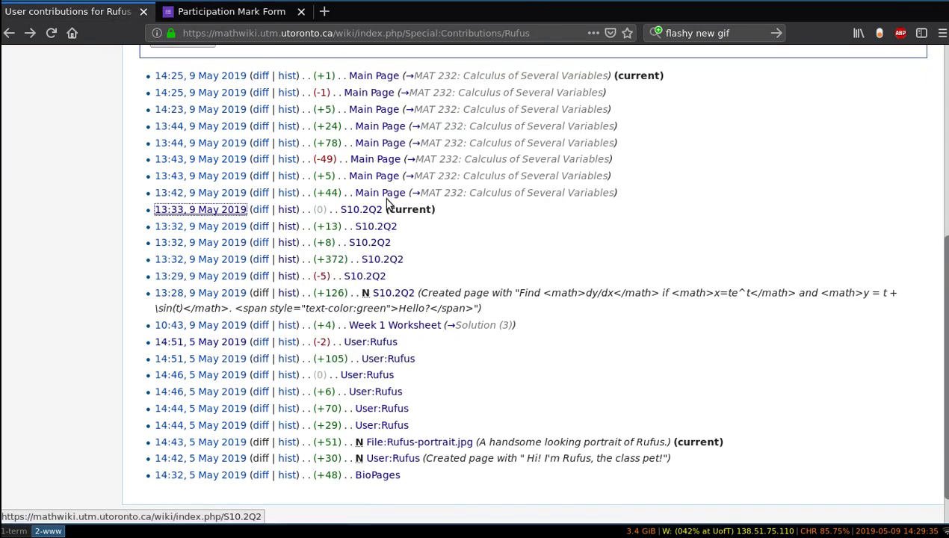
{"action": "left_click", "coordinate": [204, 210]}
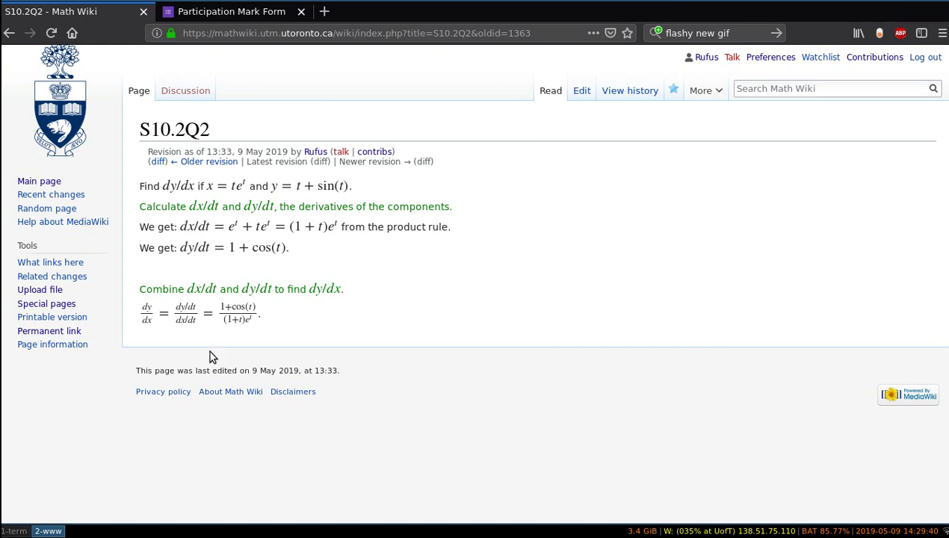
{"action": "left_click", "coordinate": [9, 33]}
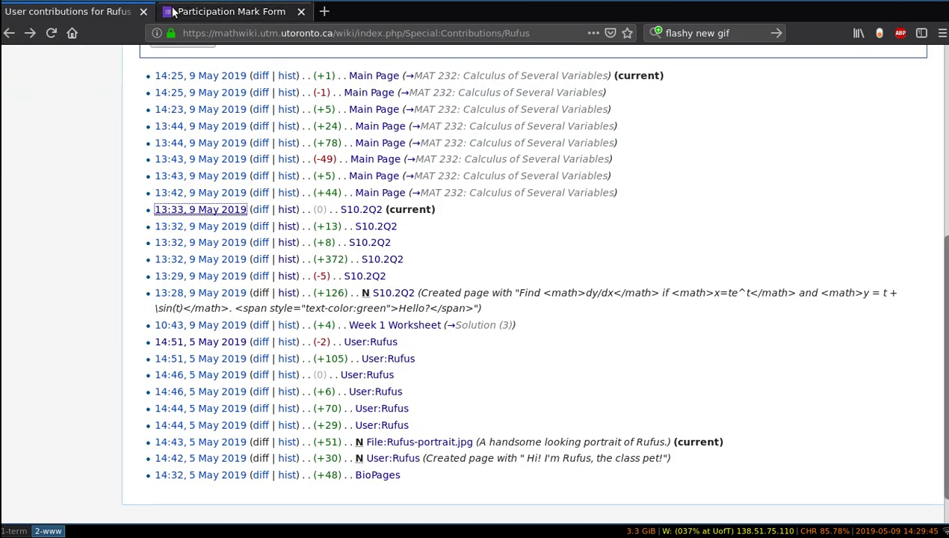
Write the comment 'I contributed my BioPage. It has a picture, and a list of my hobbies.'
{"action": "left_click", "coordinate": [193, 14]}
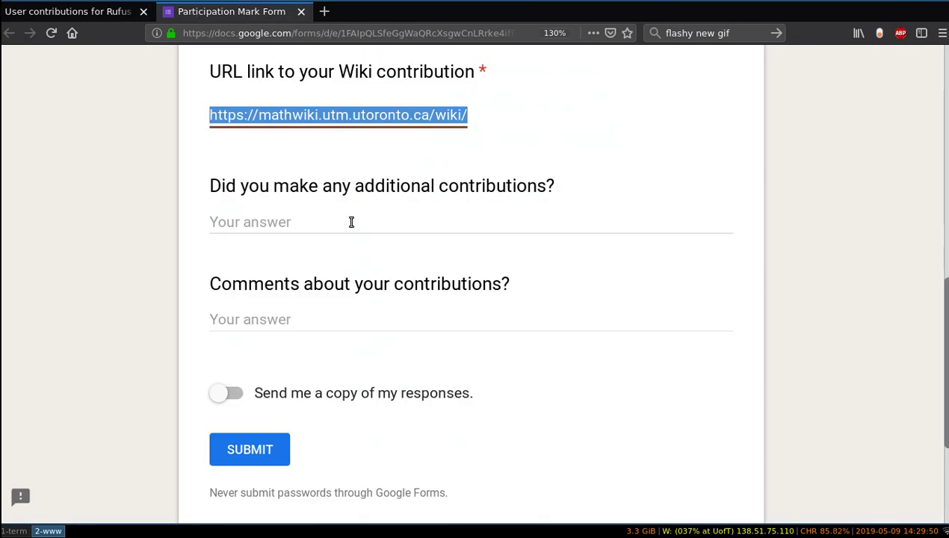
{"action": "left_click", "coordinate": [324, 319]}
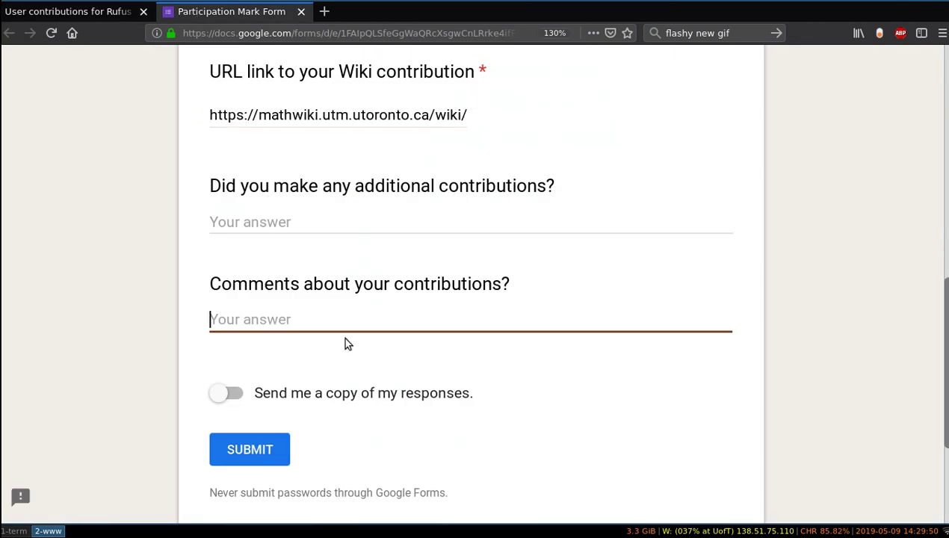
{"action": "type", "text": "I"}
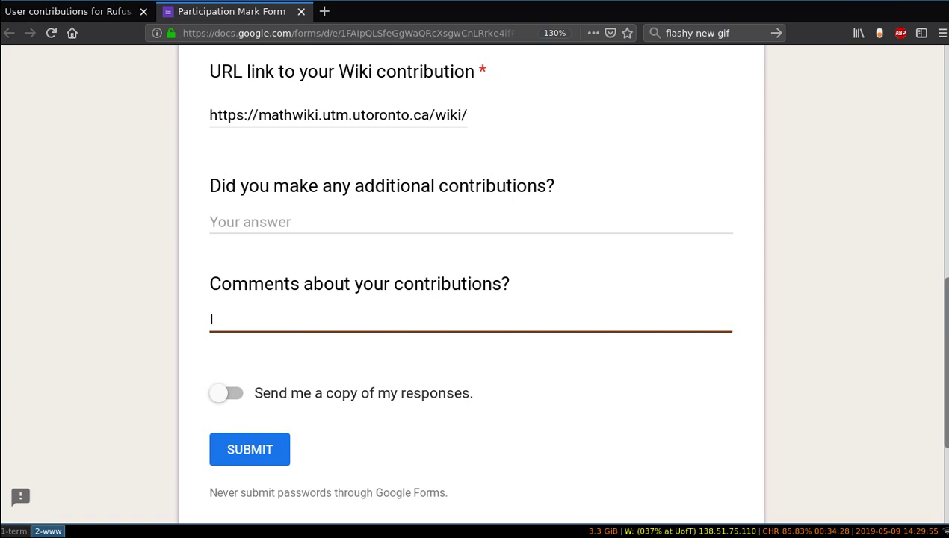
{"action": "type", "text": " contributed my"}
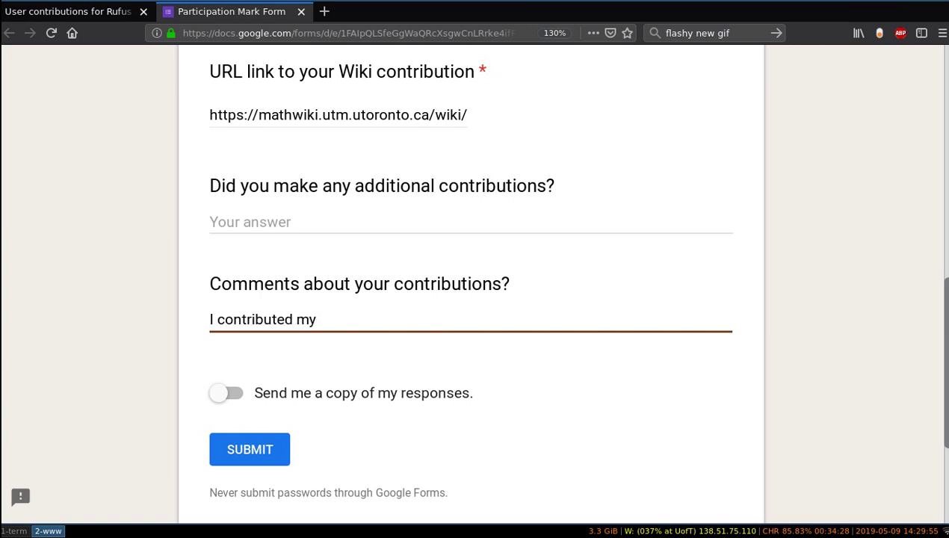
{"action": "type", "text": " Wiki"}
{"action": "key", "text": "BackSpace"}
{"action": "key", "text": "BackSpace"}
{"action": "key", "text": "BackSpace"}
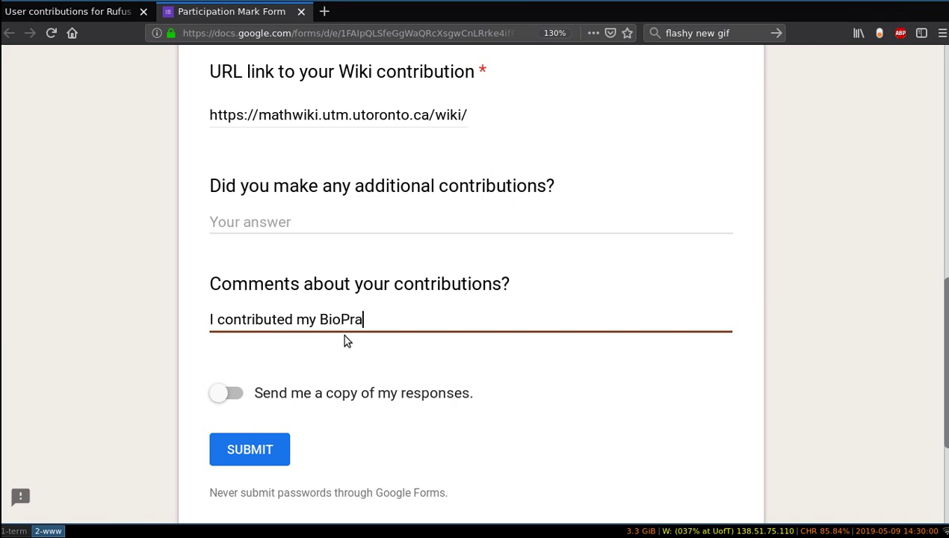
{"action": "key", "text": "BackSpace"}
{"action": "key", "text": "BackSpace"}
{"action": "type", "text": "age. It haa"}
{"action": "key", "text": "BackSpace"}
{"action": "type", "text": "s"}
{"action": "type", "text": " a picture, and a li"}
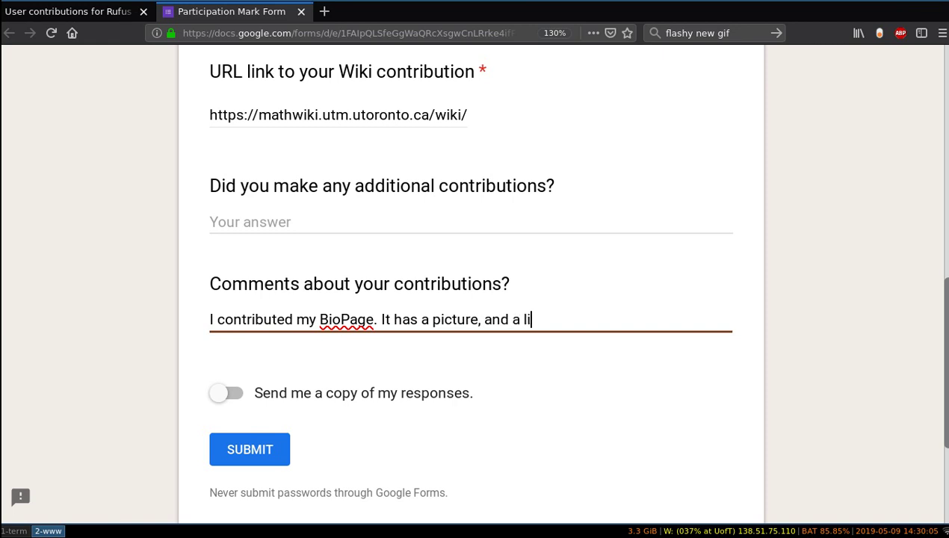
{"action": "type", "text": "st of my hobbies."}
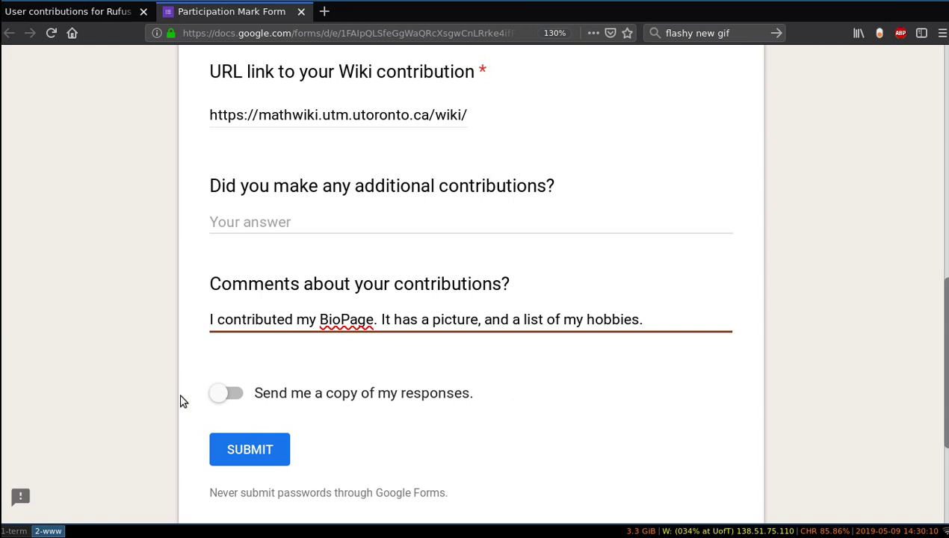
Turn on 'Send me a copy of my responses' and submit the participation form
{"action": "scroll", "coordinate": [157, 400], "scroll_direction": "up", "scroll_amount": 5}
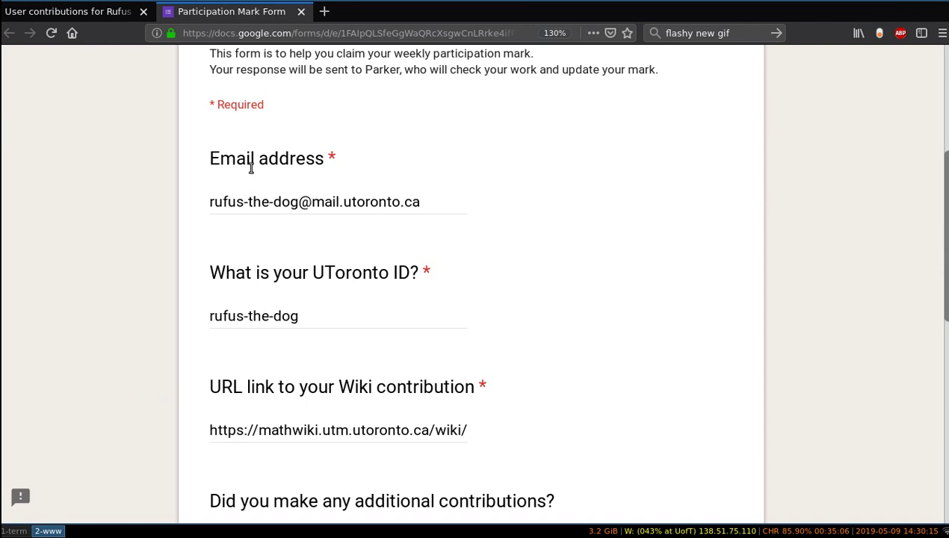
{"action": "scroll", "coordinate": [249, 212], "scroll_direction": "down", "scroll_amount": 3}
{"action": "scroll", "coordinate": [250, 212], "scroll_direction": "down", "scroll_amount": 1}
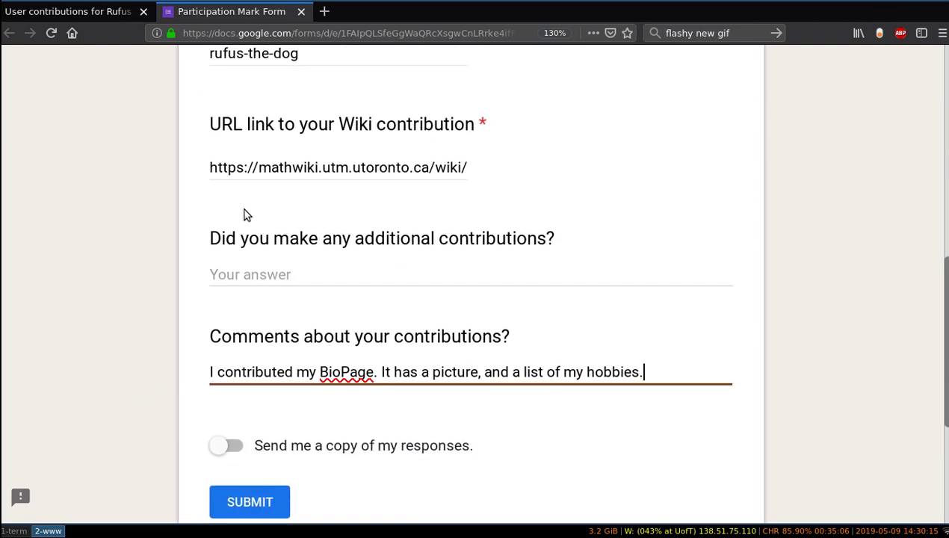
{"action": "scroll", "coordinate": [243, 212], "scroll_direction": "down", "scroll_amount": 2}
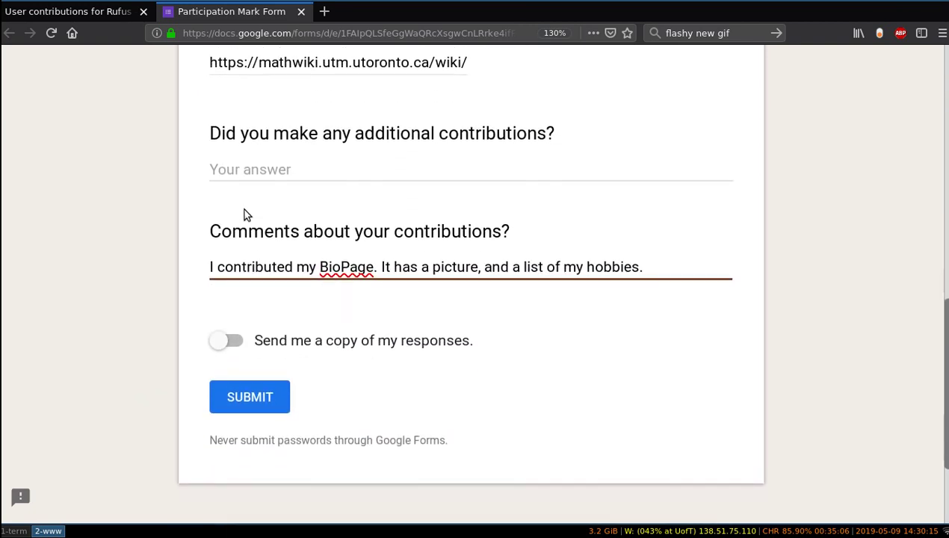
{"action": "left_click", "coordinate": [226, 343]}
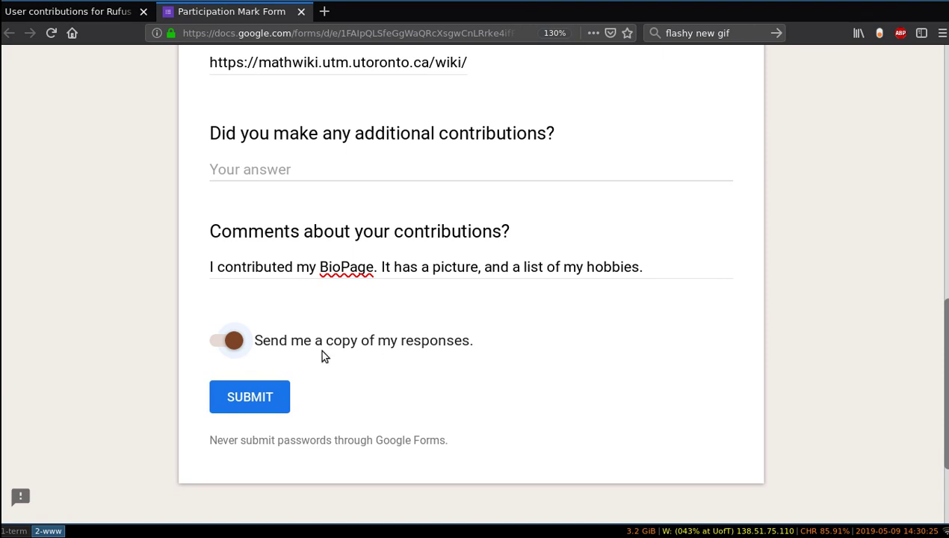
{"action": "left_click", "coordinate": [251, 394]}
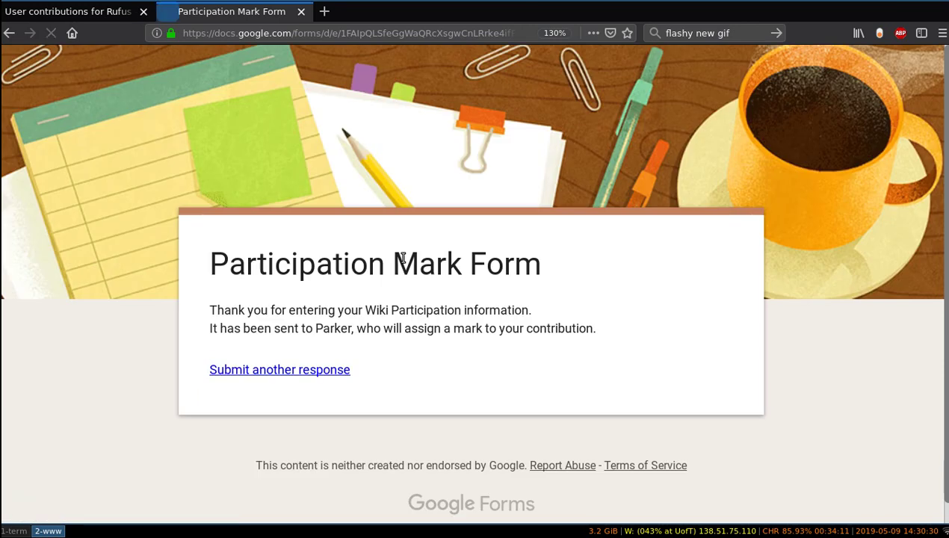